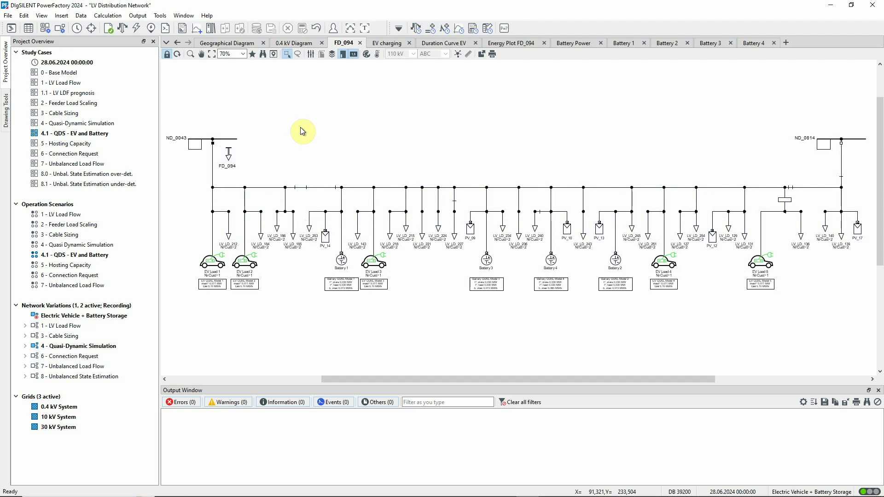
Review the general data and system configuration of the PV system PV_14 and close it without changes.
click(325, 239)
double_click(325, 239)
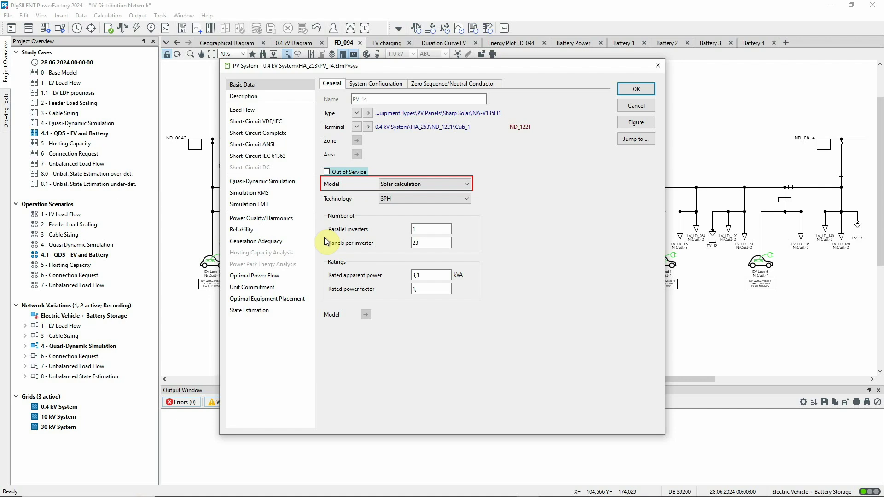
click(388, 86)
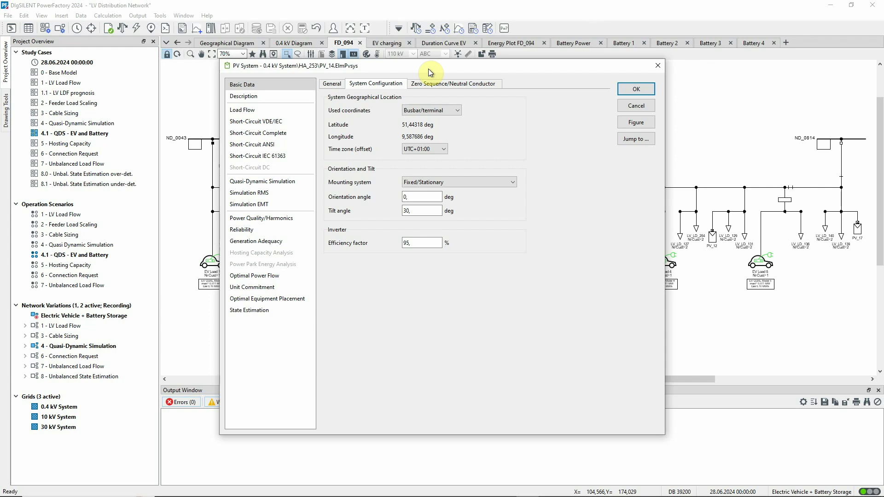
click(340, 85)
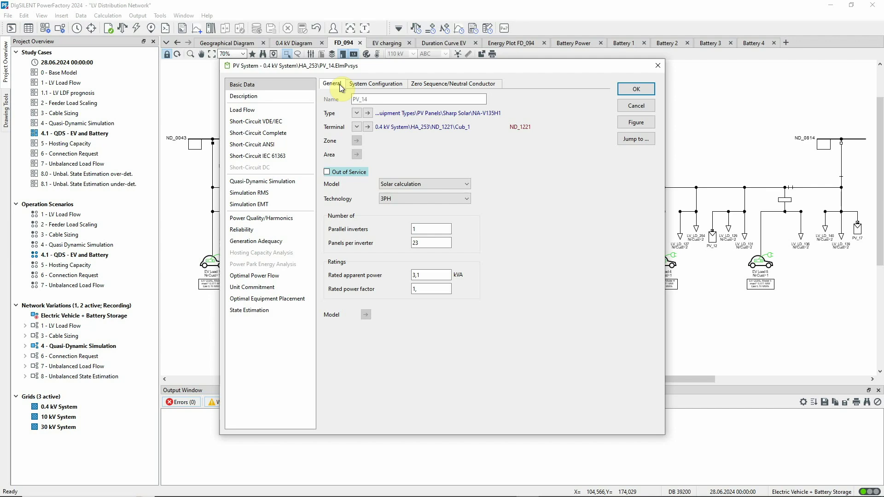
click(629, 109)
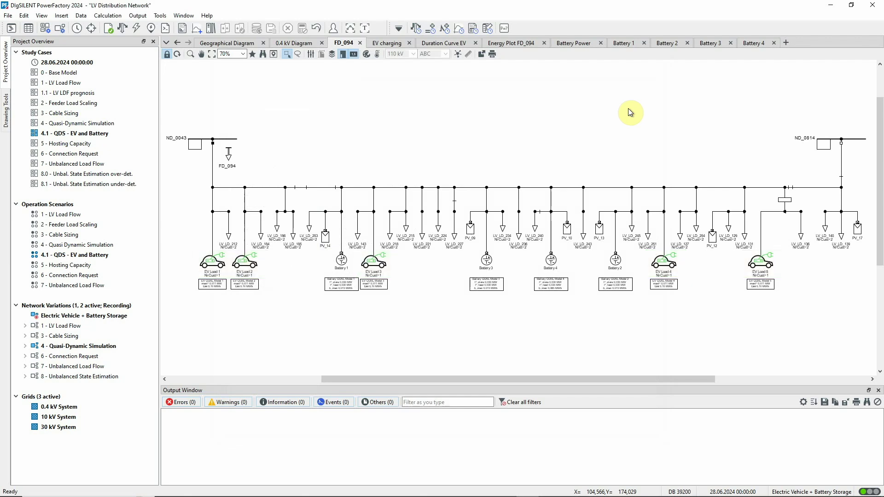
Open the quasi-dynamic model linked in the load flow data of EV Load 3.
double_click(377, 261)
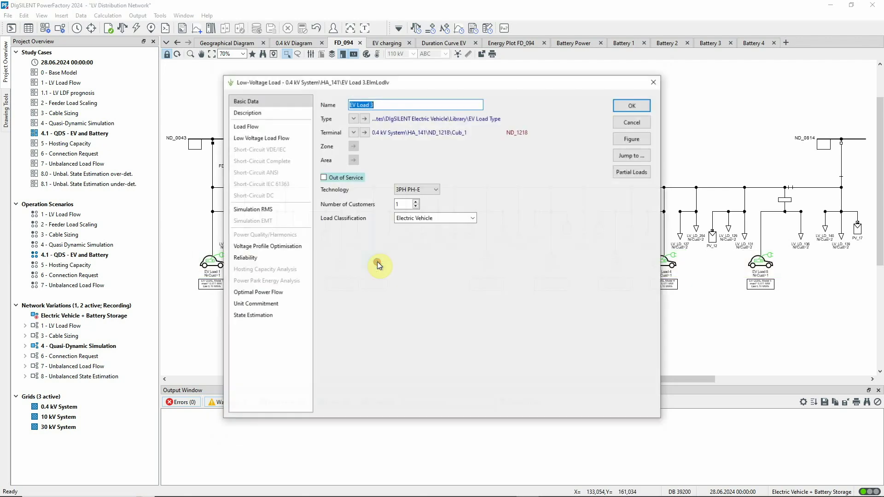
click(302, 130)
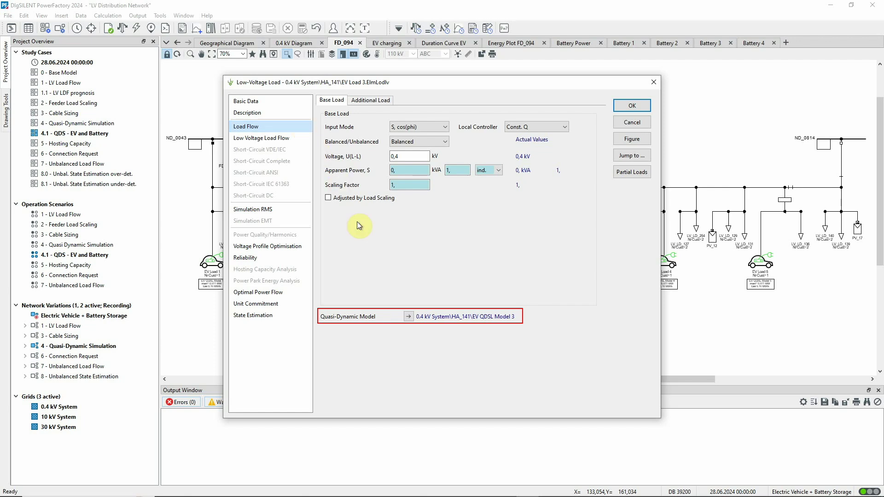
click(409, 316)
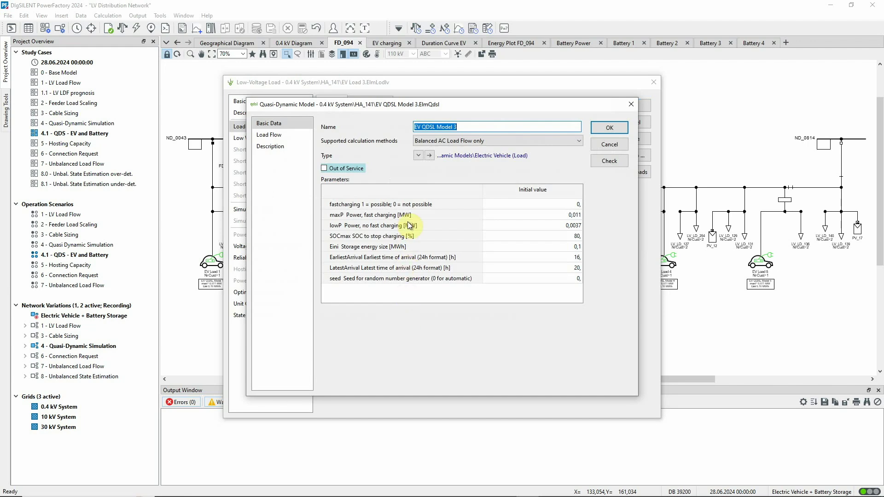
Examine the Electric Vehicle (Load) model type's variables, initialisation, load flow and quasi-dynamic equations and description, and return to the FD_094 diagram.
click(428, 156)
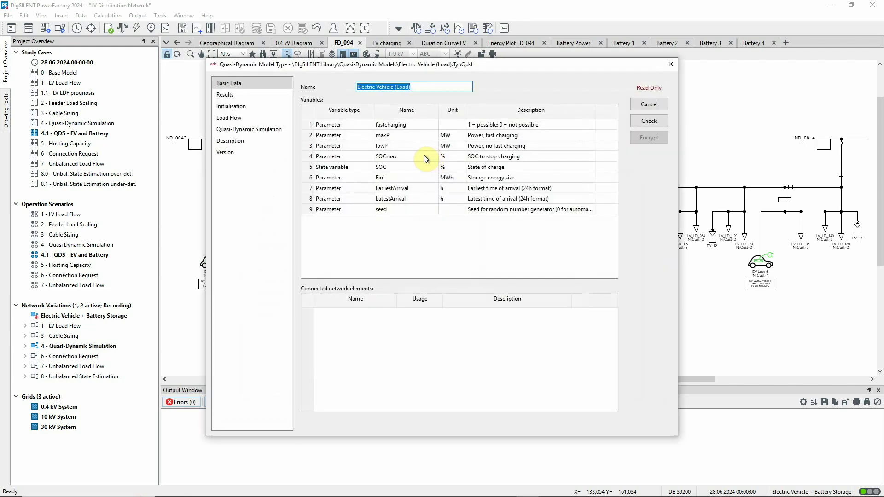
click(232, 106)
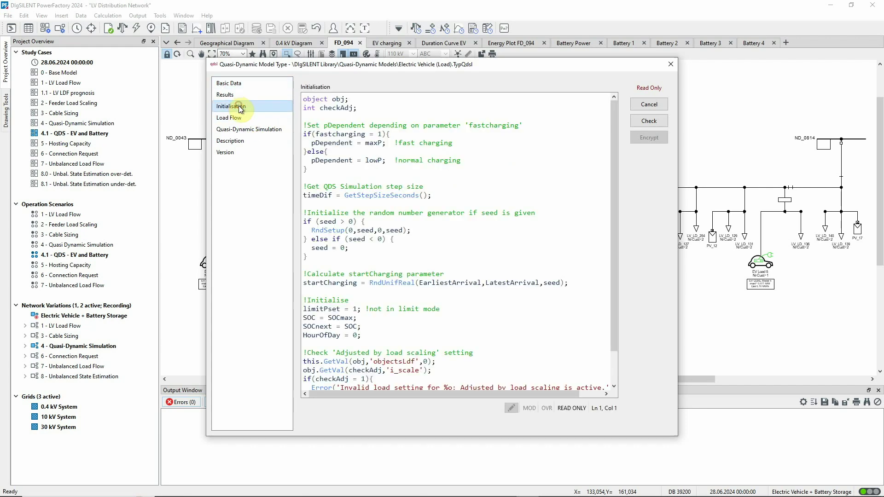
click(240, 118)
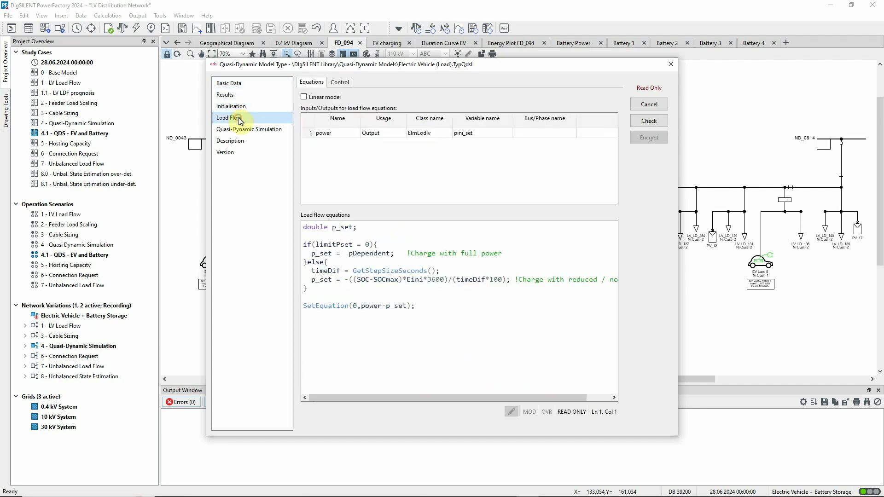
click(244, 131)
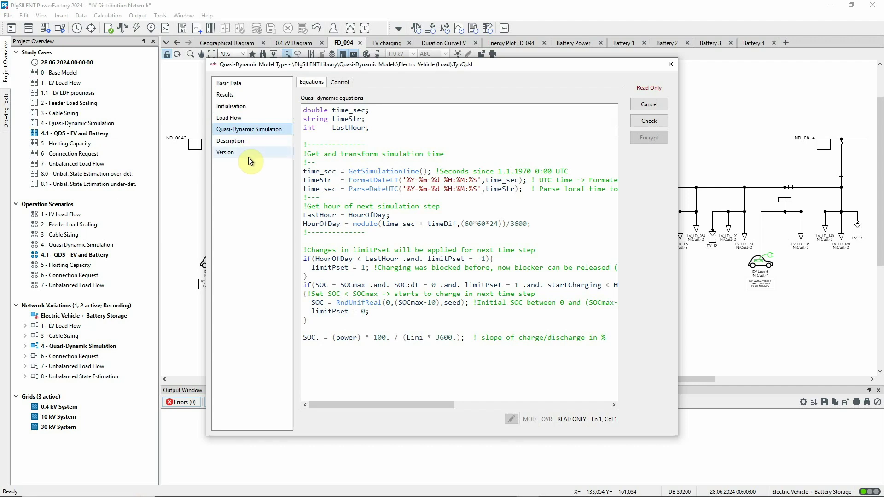
click(243, 142)
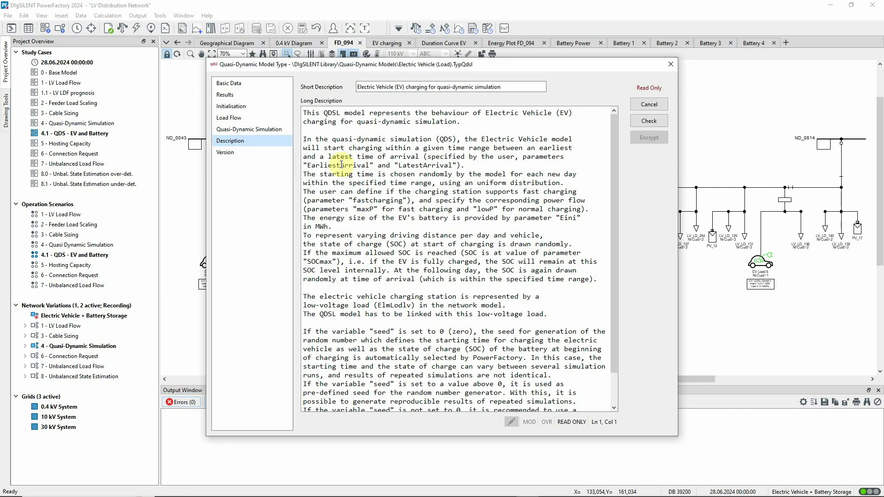
click(645, 105)
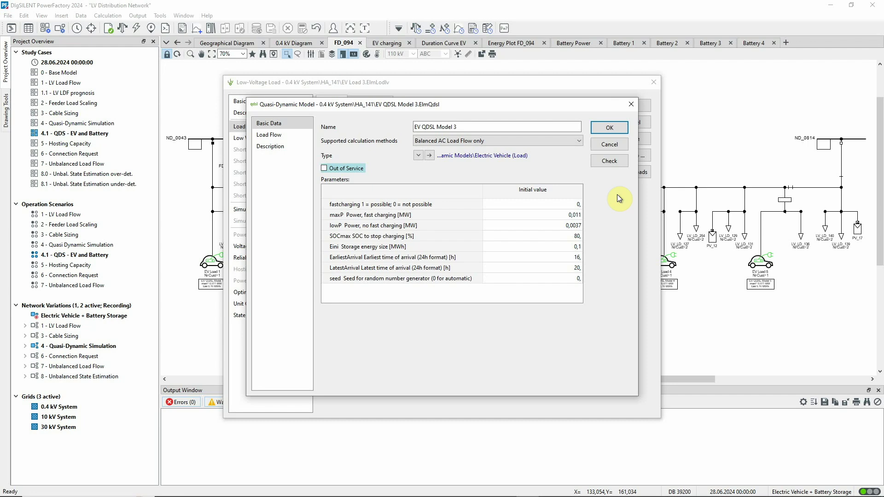
click(609, 128)
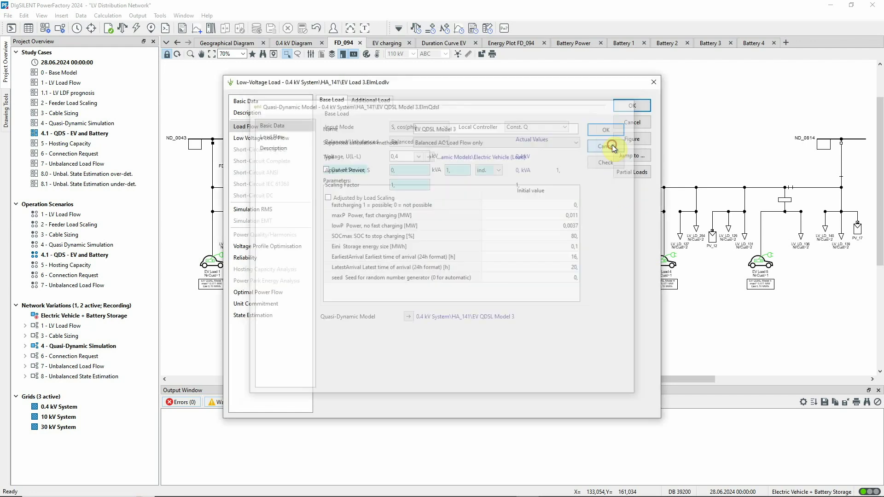
click(629, 123)
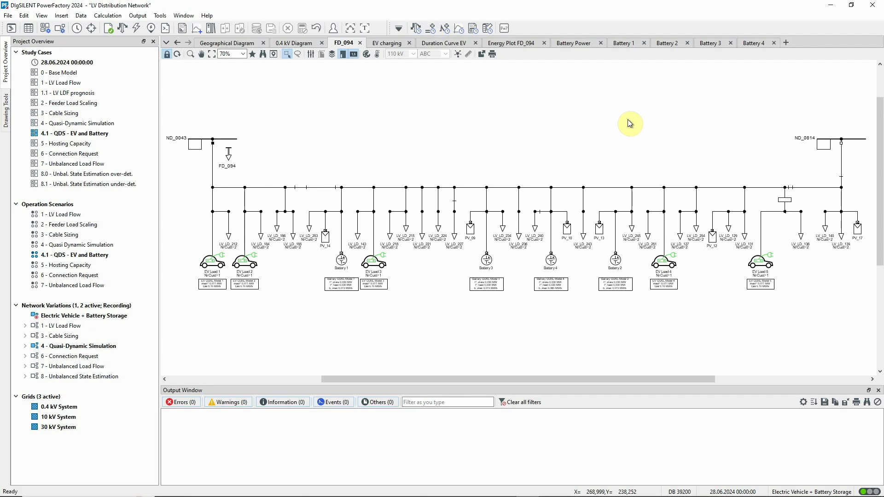
Inspect the static generator Battery 2 and open the quasi-dynamic model linked in its load flow data.
double_click(616, 263)
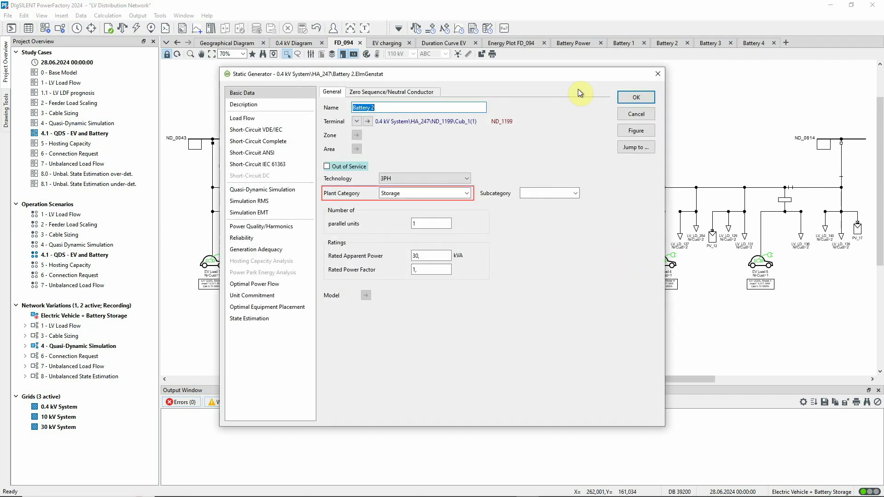
drag(578, 82, 399, 82)
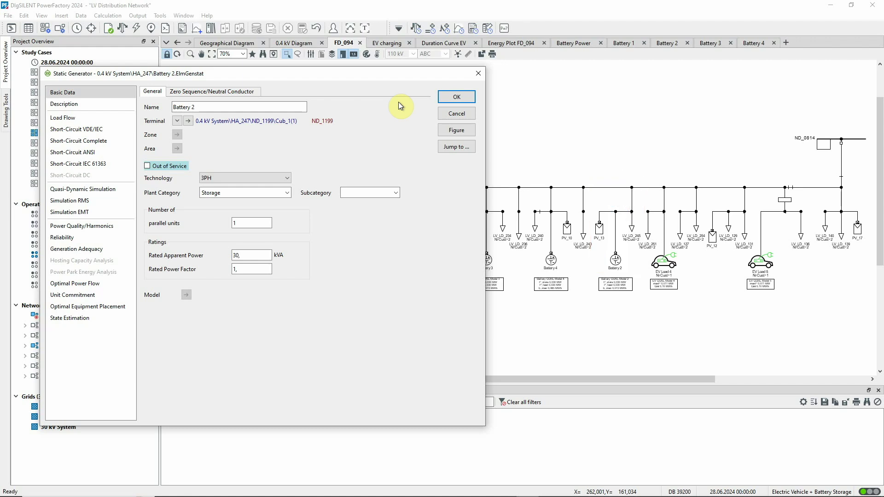
click(82, 118)
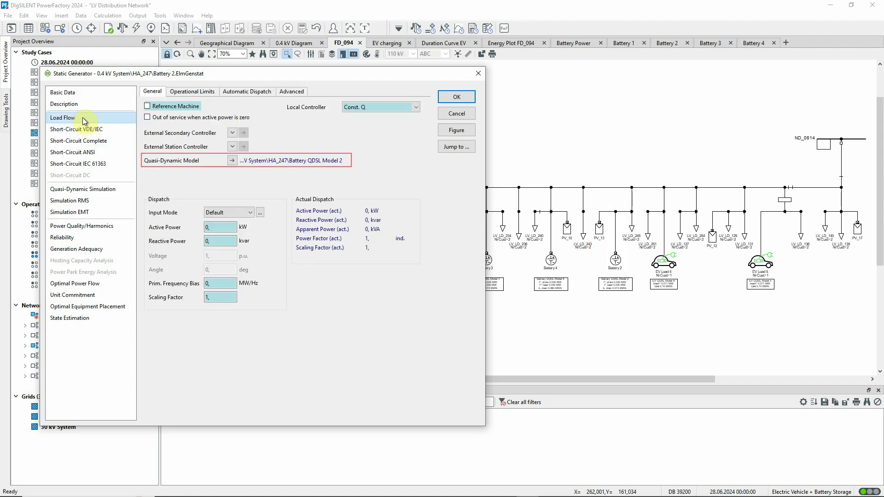
click(232, 161)
click(233, 163)
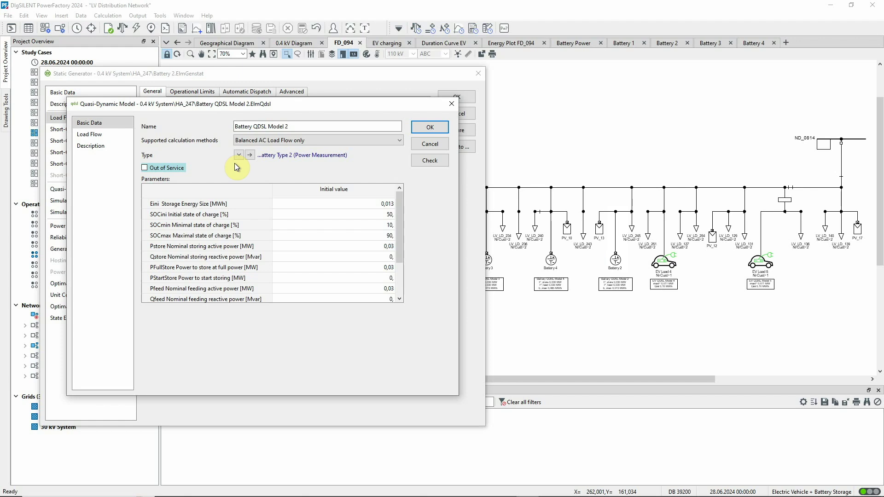
Review the network elements and all parameters of Battery QDSL Model 2, and leave the battery's data without changes.
click(103, 137)
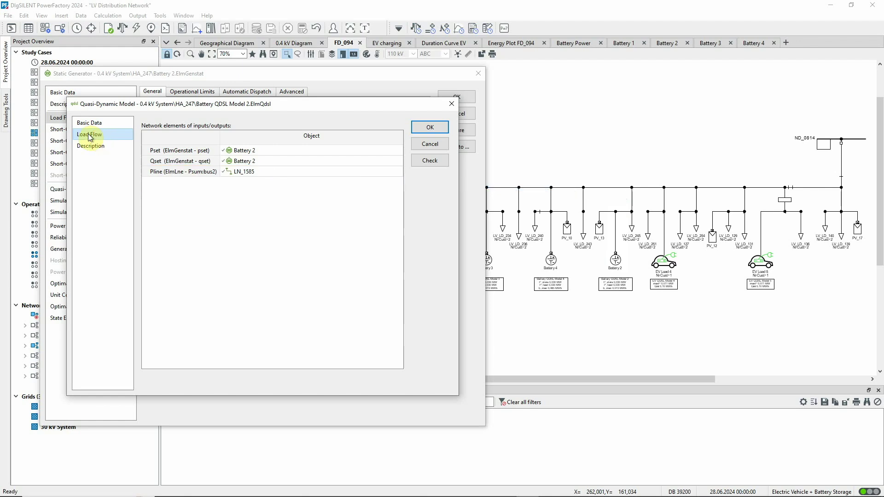
click(88, 123)
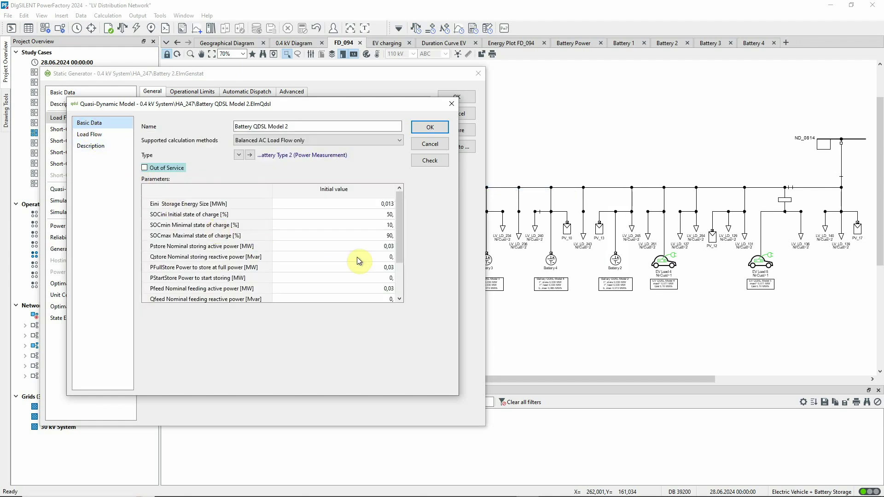
drag(401, 236, 400, 291)
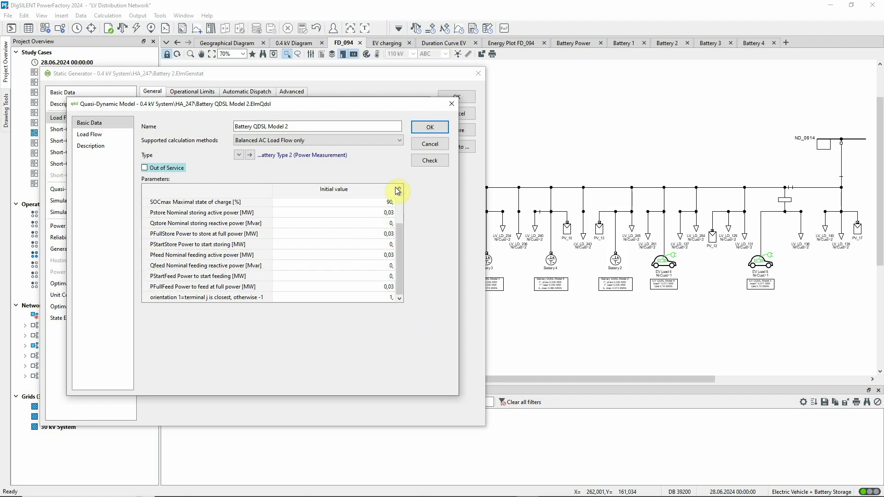
click(421, 144)
click(445, 113)
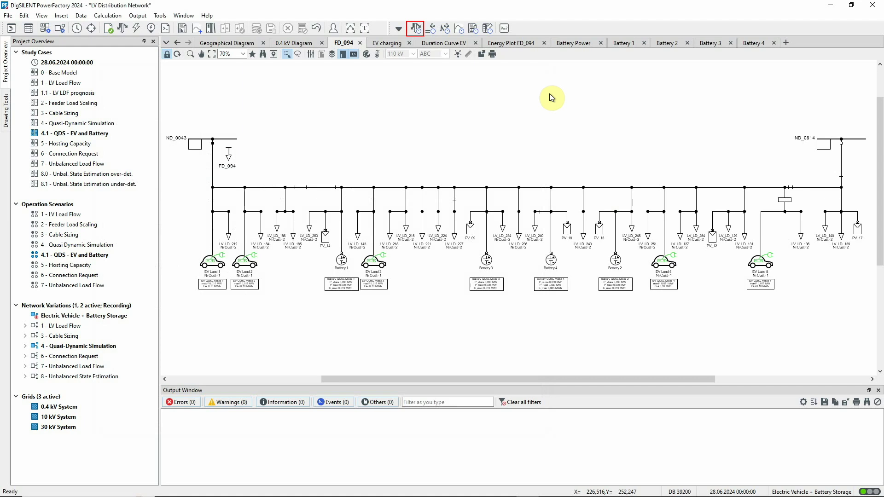
Run the quasi-dynamic simulation with a step size of 15 minutes.
click(416, 28)
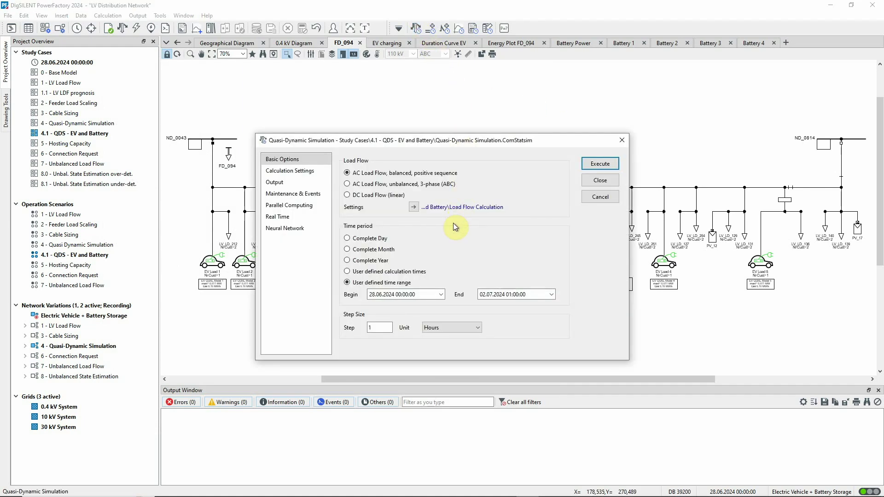
click(378, 327)
text(5)
click(435, 327)
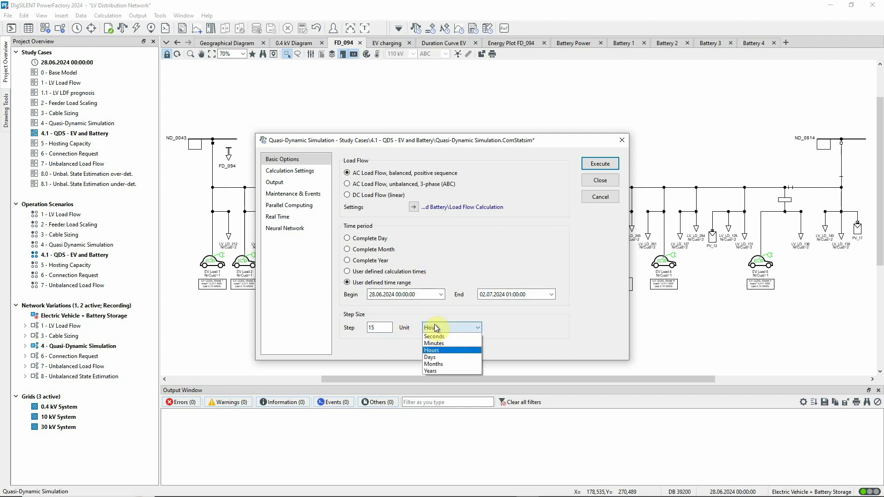
click(437, 339)
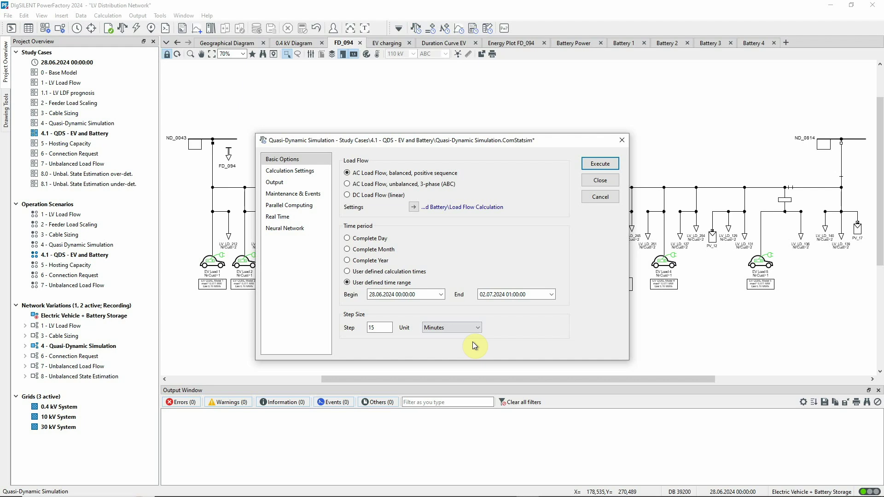
click(612, 180)
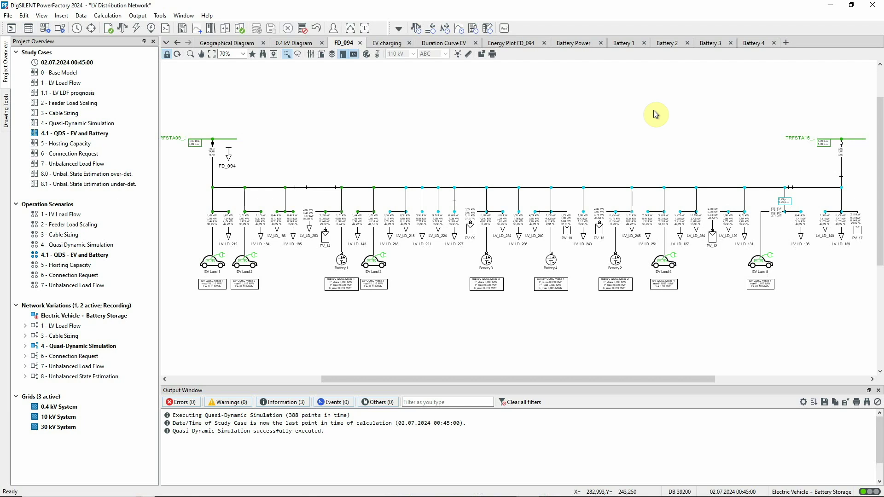
Check the EV charging plot and turn off curve stacking in the FD_094 energy plot.
click(376, 43)
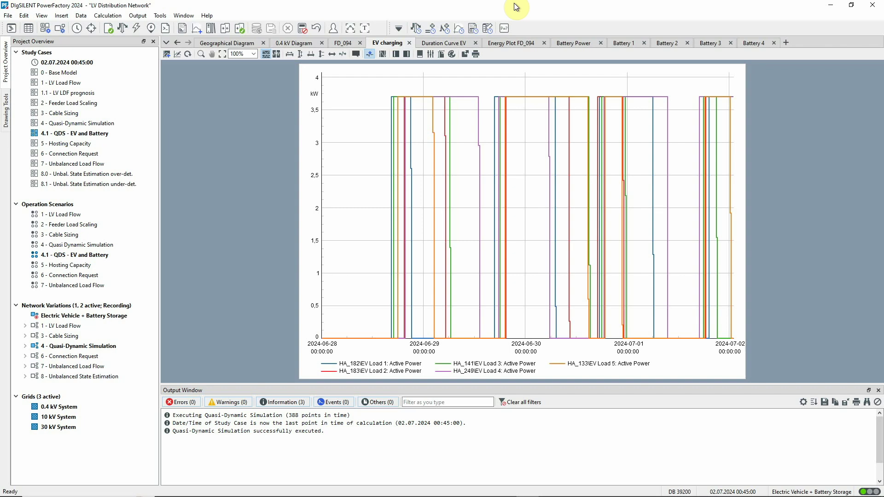
click(517, 42)
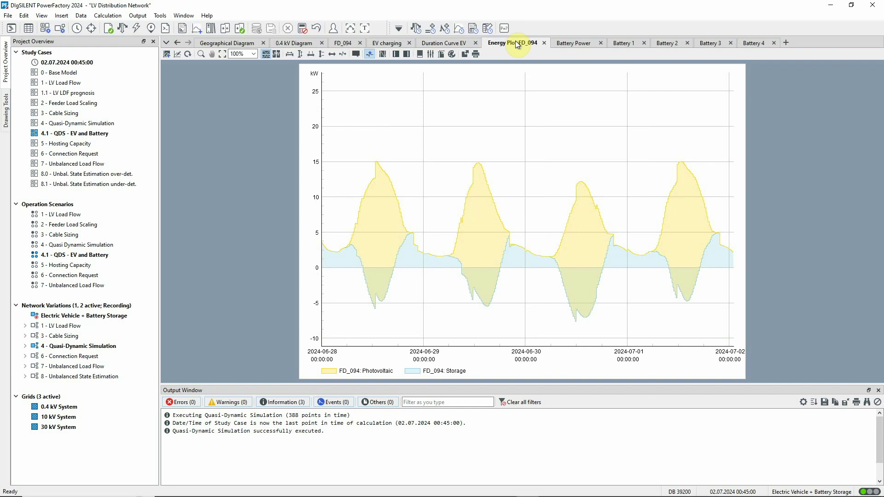
right_click(571, 102)
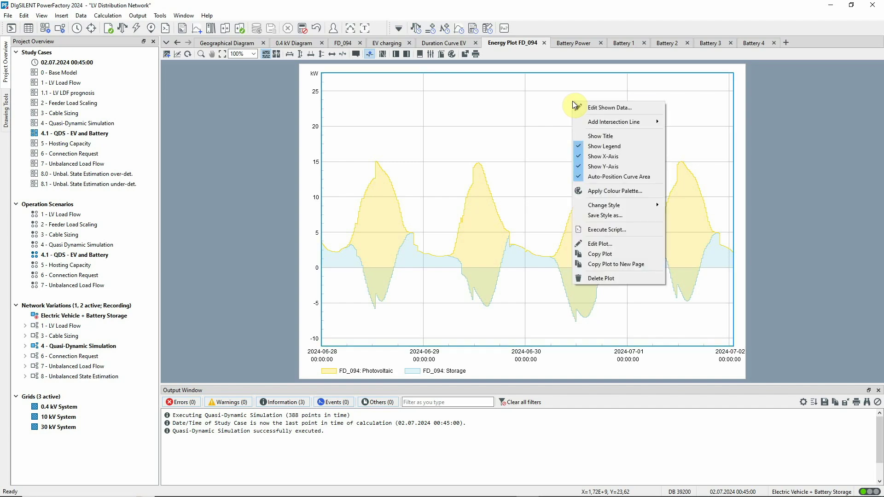
click(588, 108)
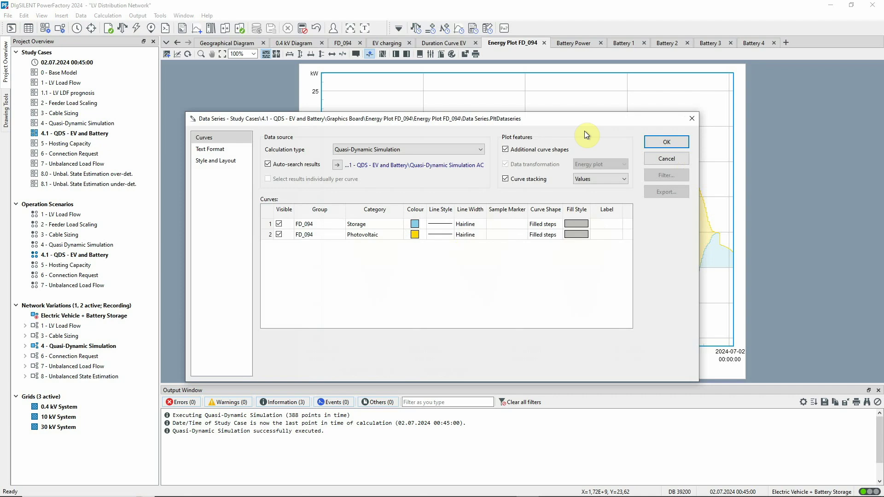
click(506, 178)
click(669, 140)
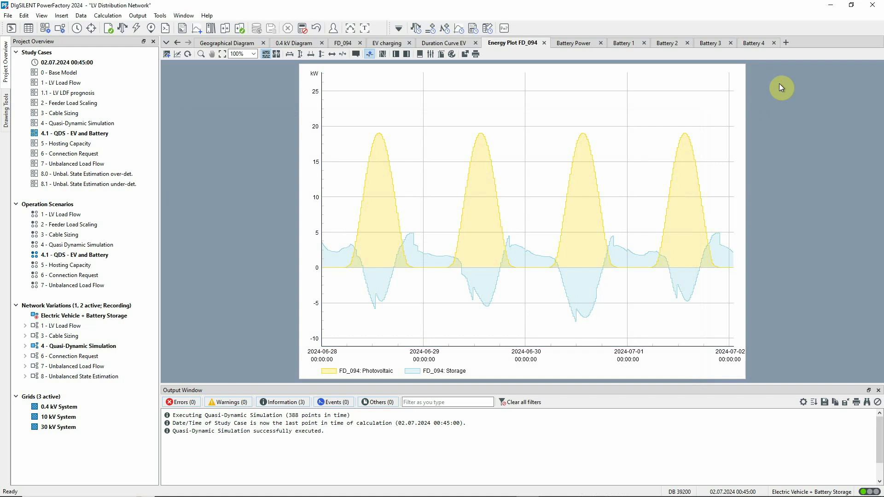
View the active power plots of all batteries together and the individual plots for Battery 1 and Battery 2.
click(572, 43)
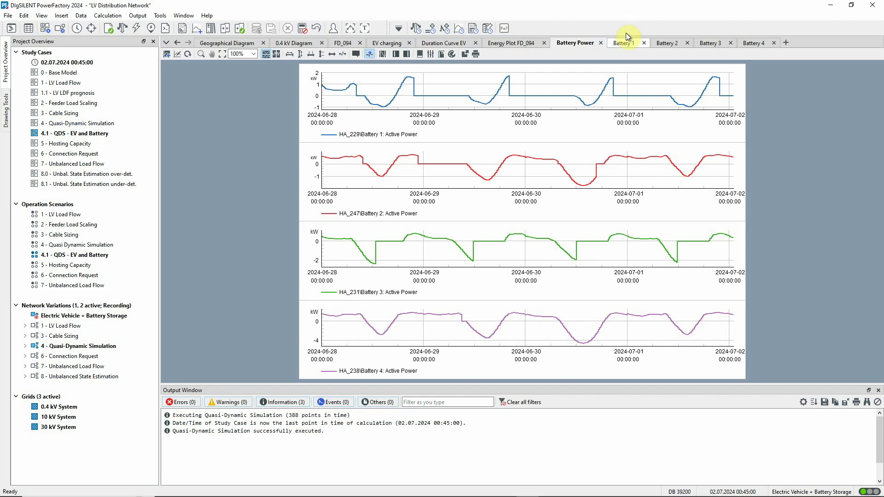
click(634, 44)
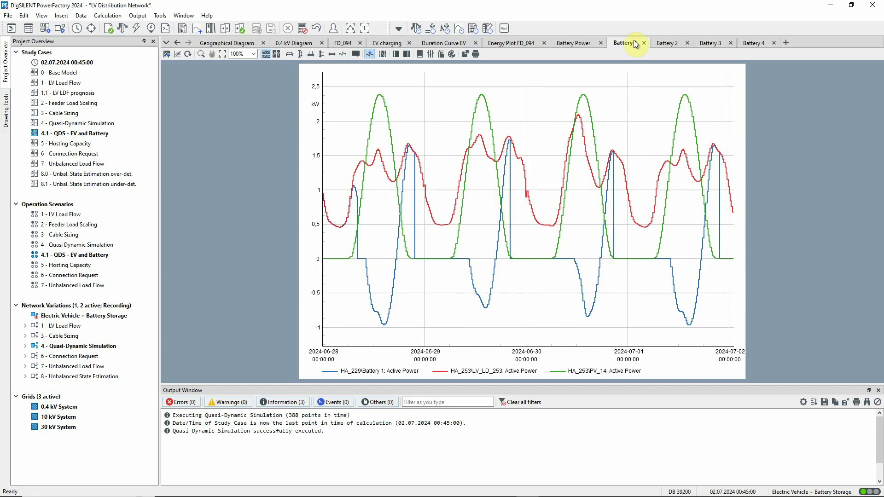
click(671, 46)
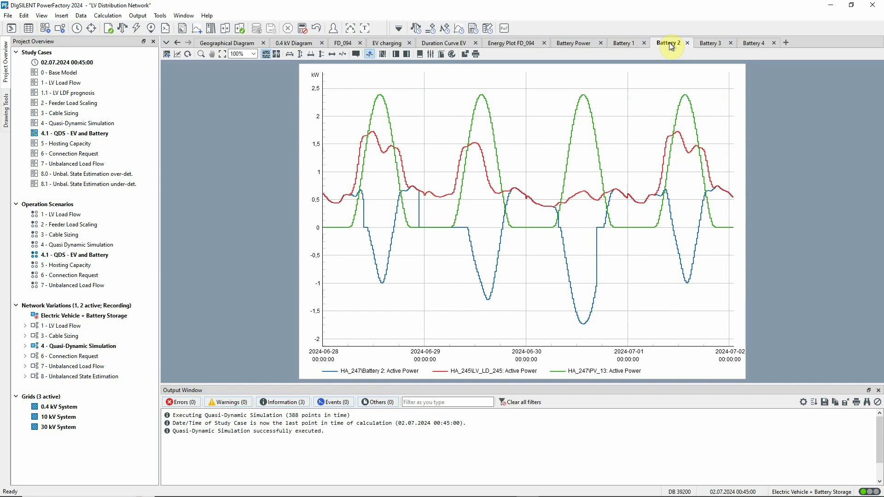
View the individual active power plots for Battery 3 and Battery 4.
click(715, 46)
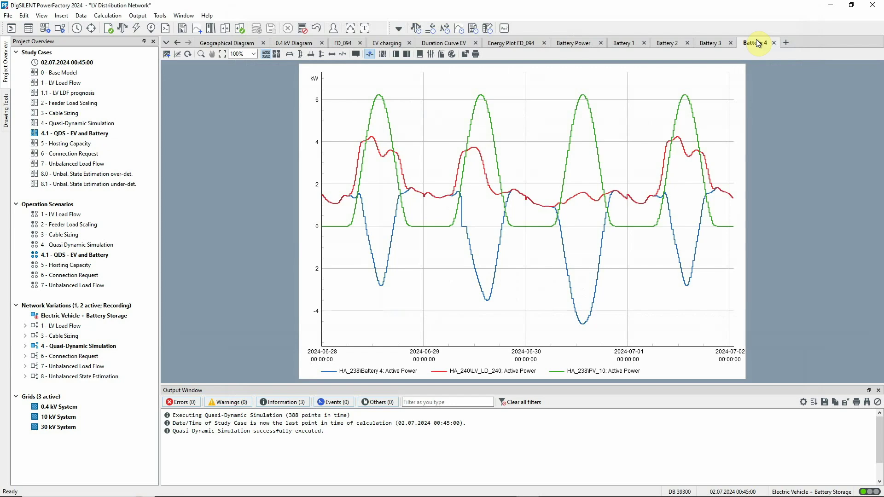
Open the feeder list in the Network Model Manager and filter it by name to show only FD_094.
click(26, 30)
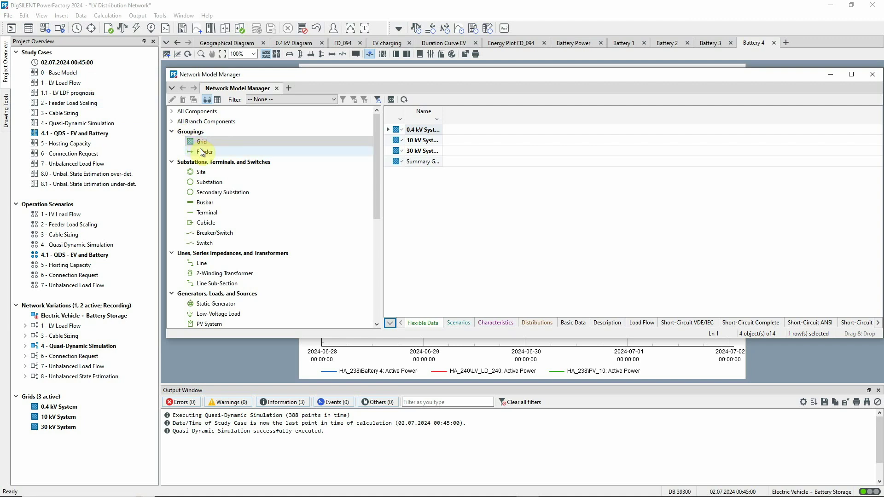
click(202, 152)
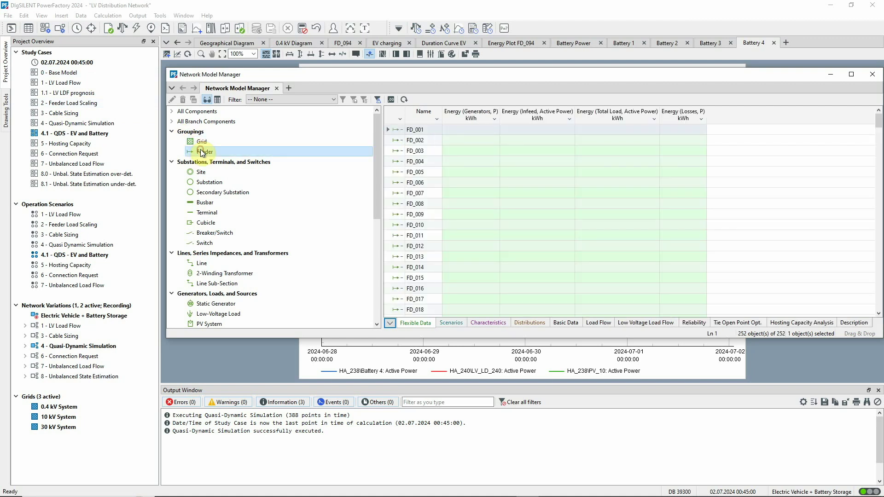
click(435, 118)
text(094)
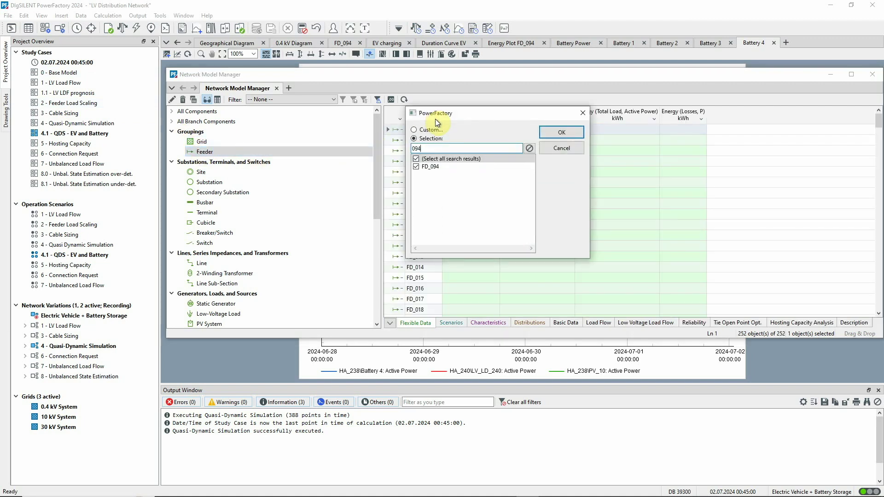
click(543, 132)
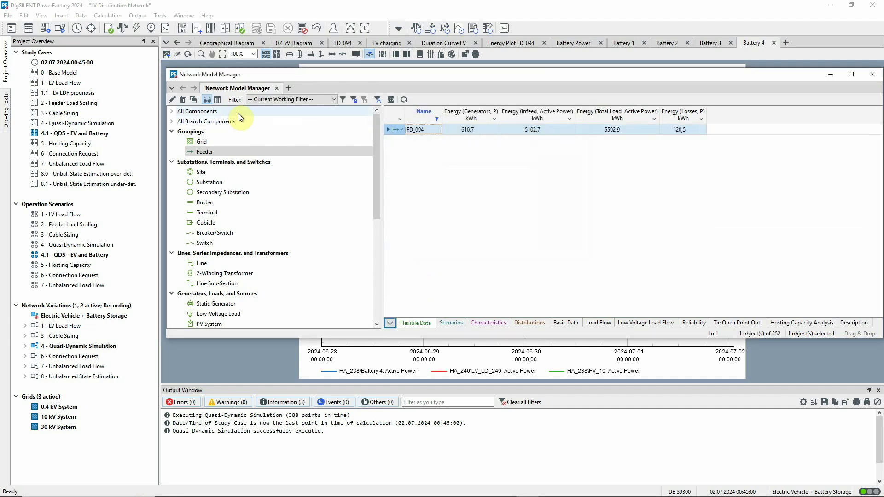
Add Max. Loading, Minimum Voltage and Maximum Voltage to the displayed quasi-dynamic result variables of feeder FD_094.
click(217, 99)
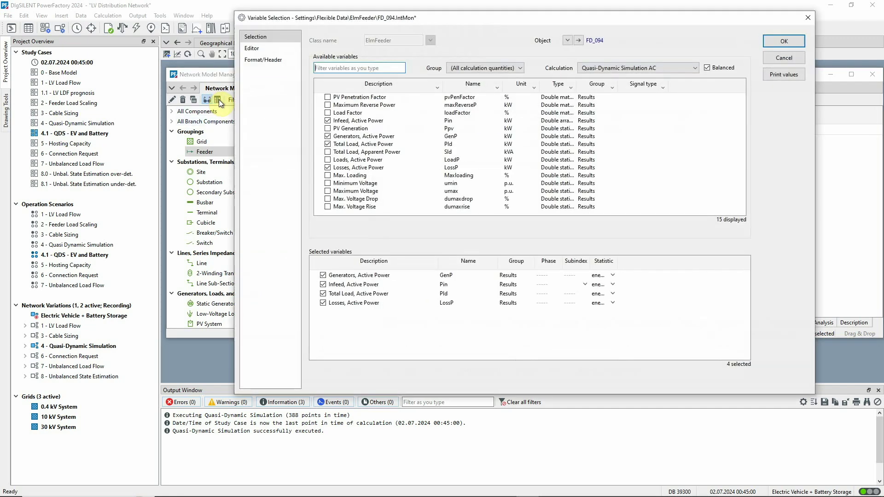
click(328, 175)
click(328, 183)
click(327, 191)
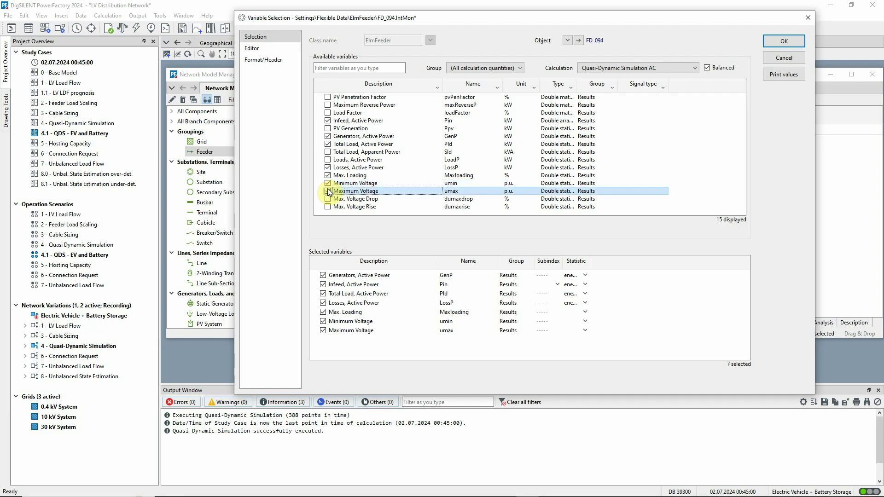
click(792, 42)
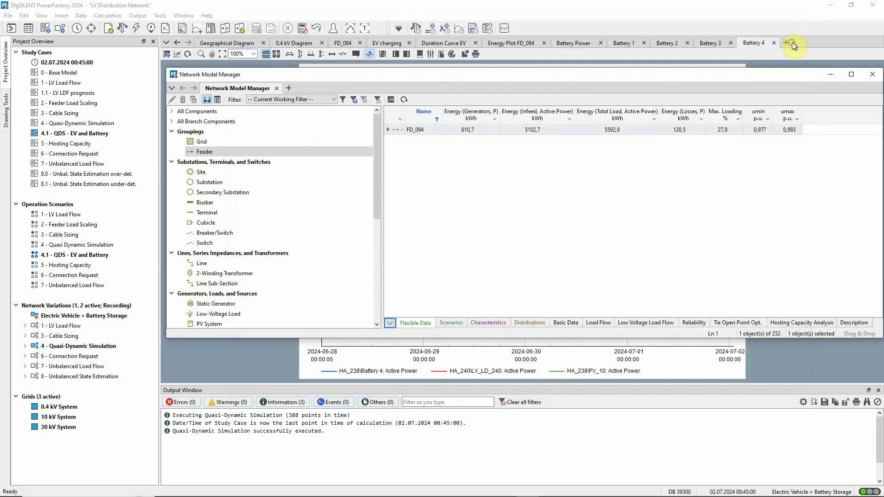